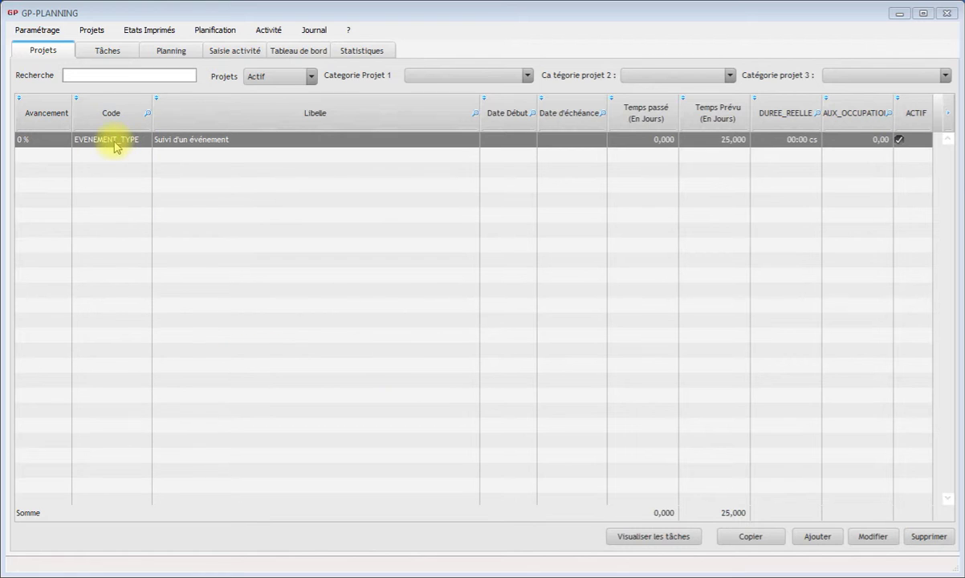
Display the tasks of the EVENEMENT_TYPE project and examine the journal entries of the Définition de l'idée and Recenssement des besoins tasks.
{"action": "right_click", "coordinate": [110, 143]}
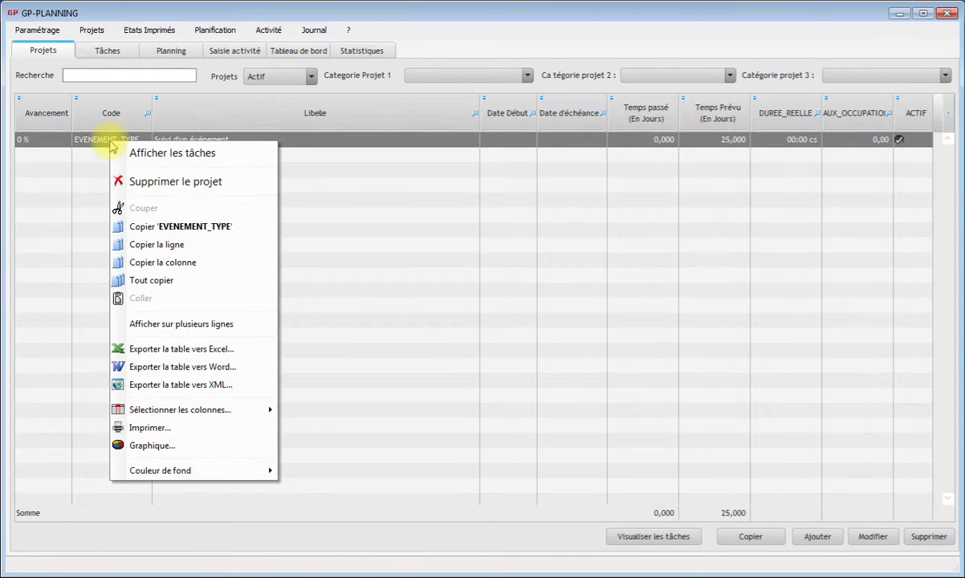
{"action": "left_click", "coordinate": [178, 156]}
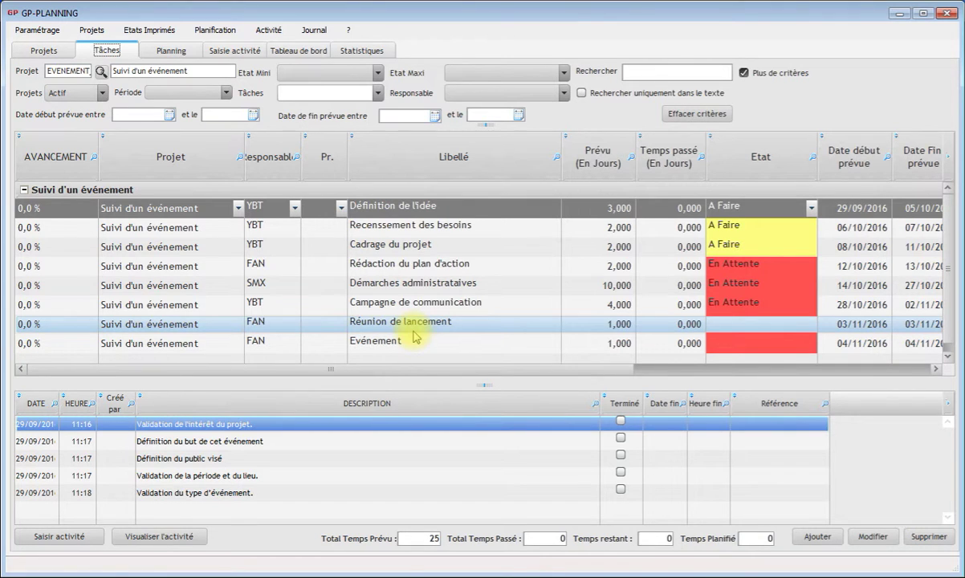
{"action": "left_click", "coordinate": [411, 248]}
{"action": "left_click", "coordinate": [389, 207]}
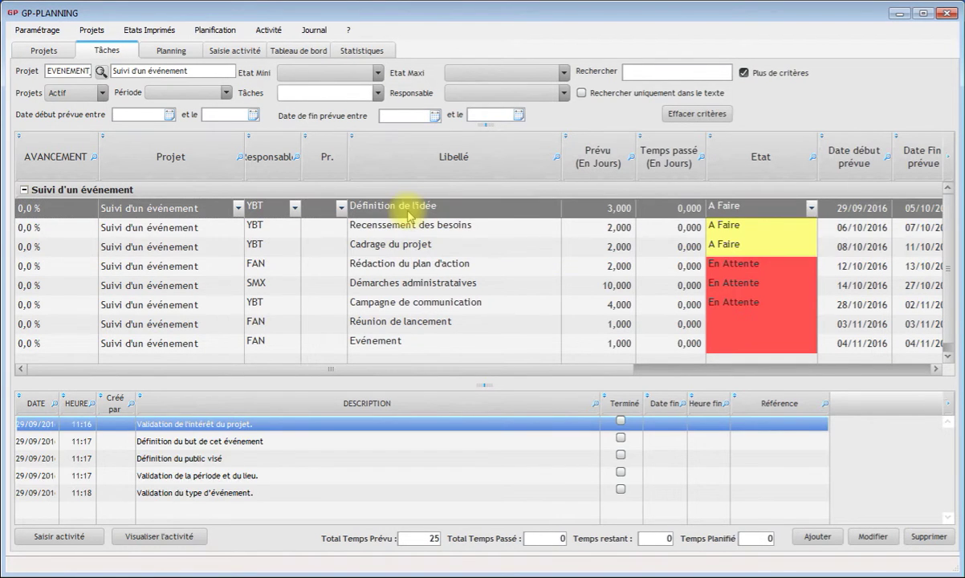
{"action": "left_click", "coordinate": [391, 227]}
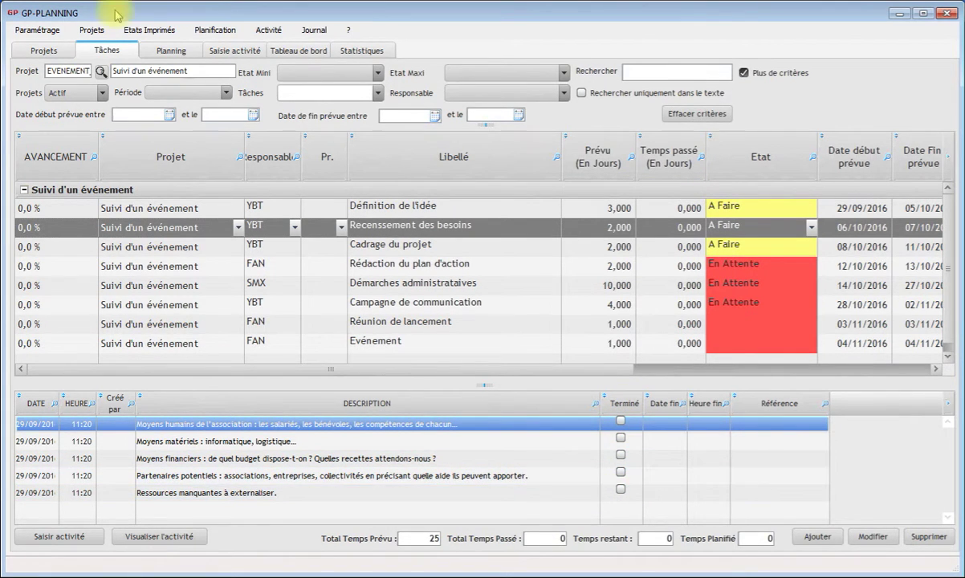
Start a copy of the EVENEMENT_TYPE project, entering the surname used as the new project's code and the label "Seminaire".
{"action": "left_click", "coordinate": [61, 53]}
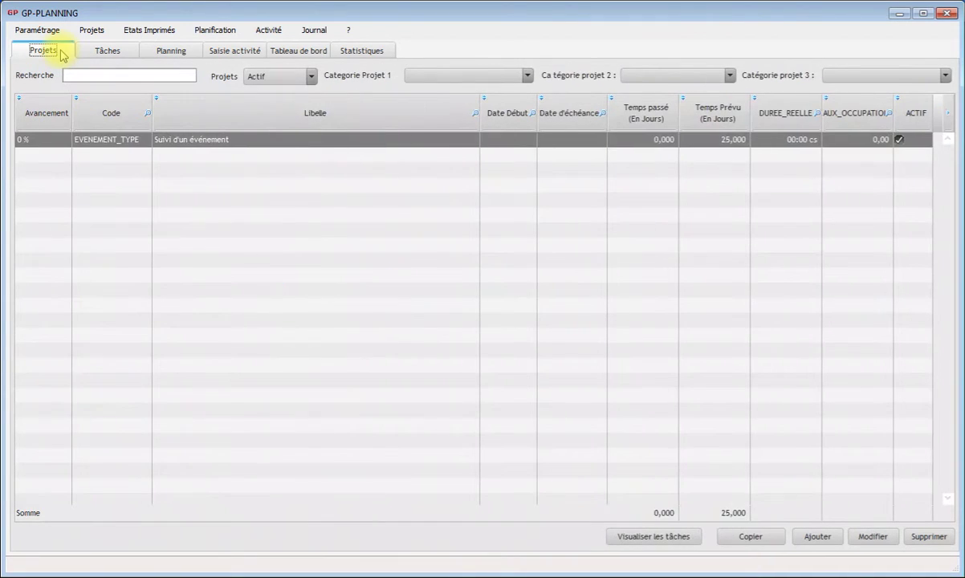
{"action": "left_click", "coordinate": [97, 142]}
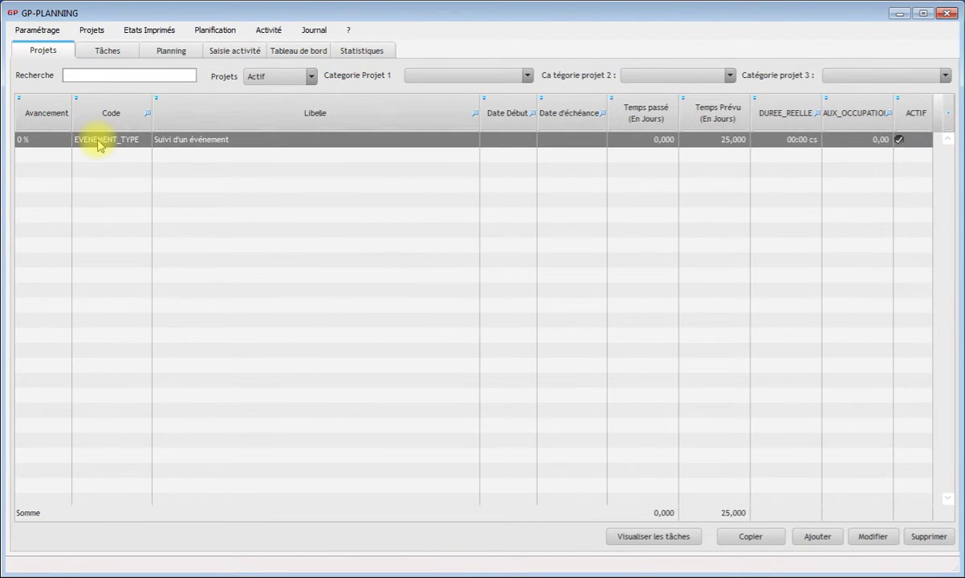
{"action": "right_click", "coordinate": [98, 144]}
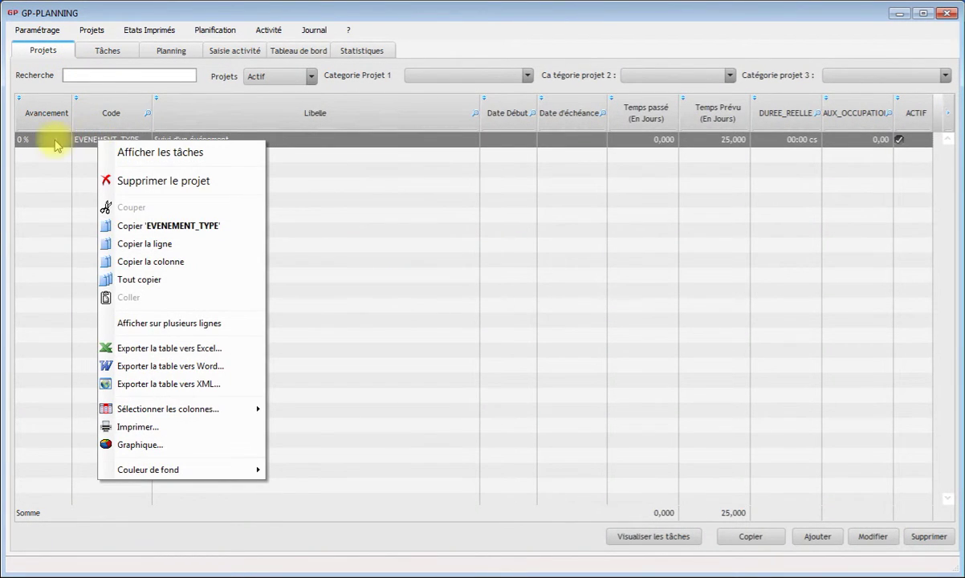
{"action": "left_click", "coordinate": [66, 142]}
{"action": "left_click", "coordinate": [765, 537]}
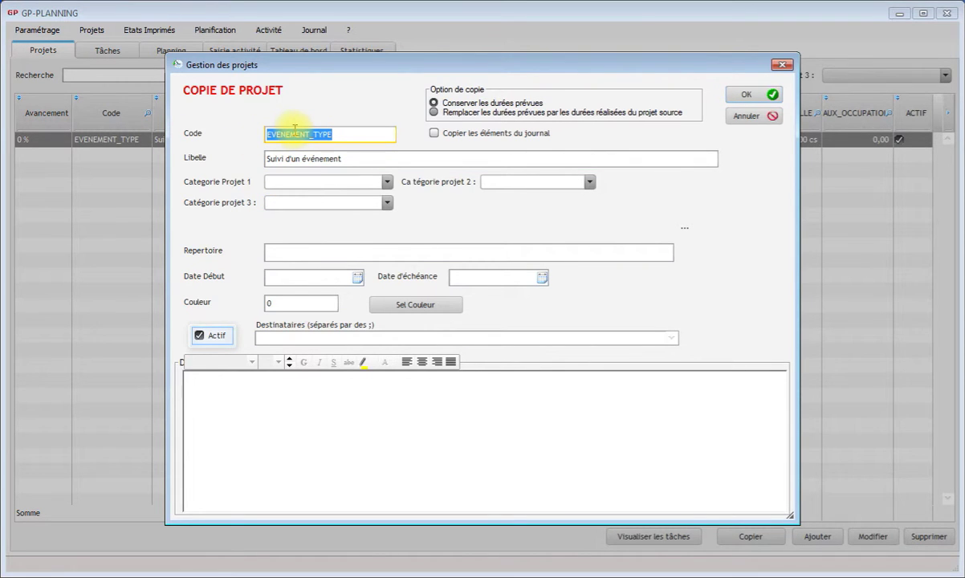
{"action": "type", "text": "LED"}
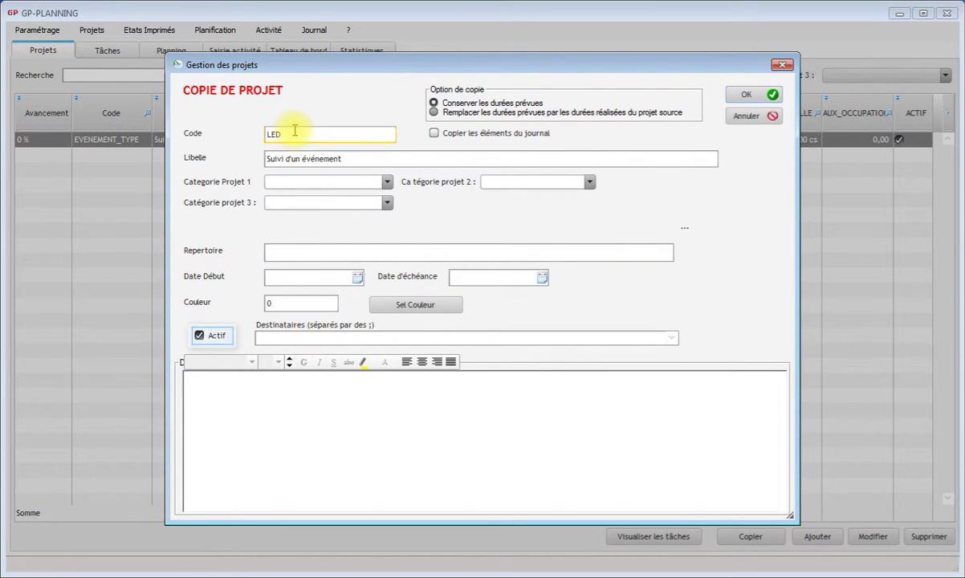
{"action": "type", "text": "UC"}
{"action": "left_click", "coordinate": [357, 158]}
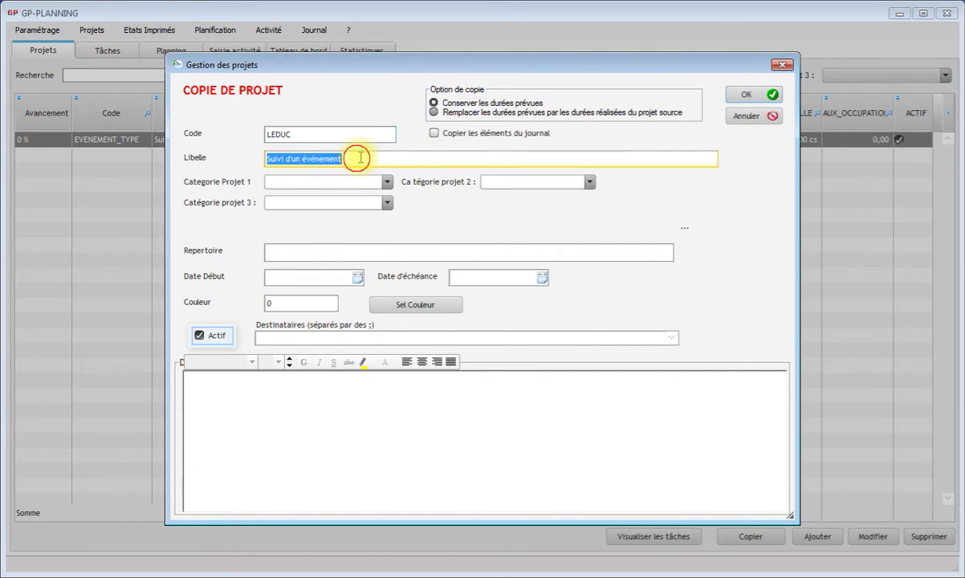
{"action": "type", "text": "Semi"}
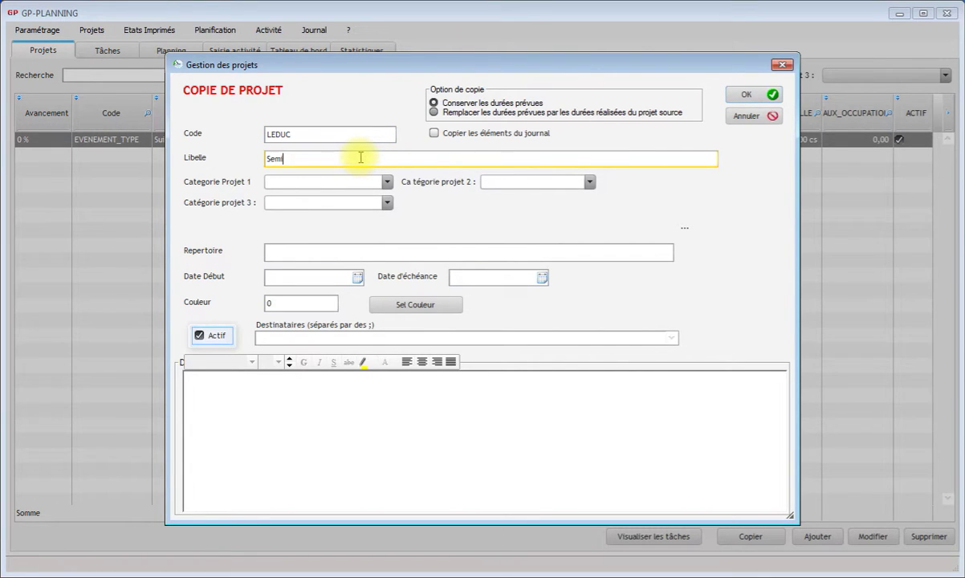
{"action": "type", "text": "naire"}
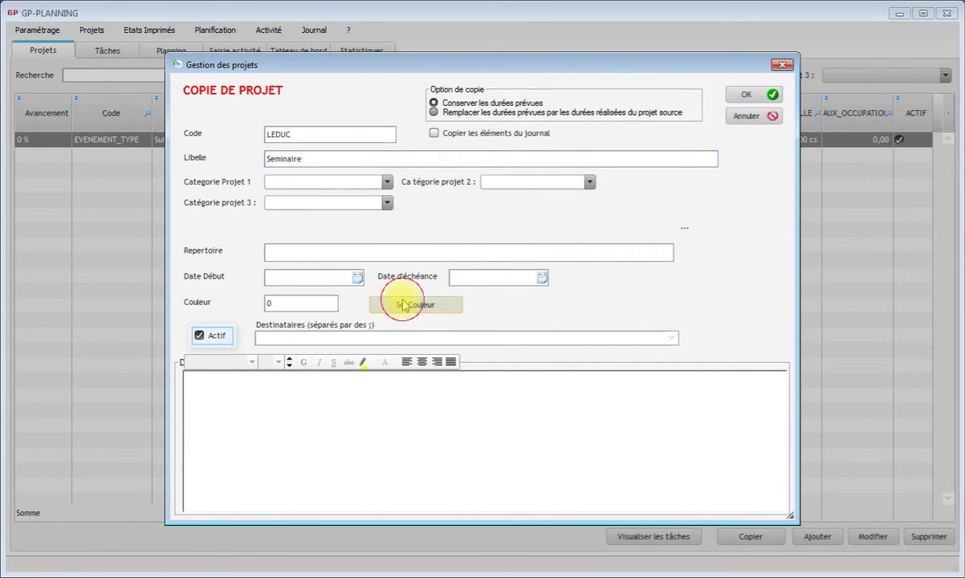
Give the copied project a light red colour (255, 128, 128) and create it with the journal elements included.
{"action": "left_click", "coordinate": [402, 304]}
{"action": "left_click", "coordinate": [188, 114]}
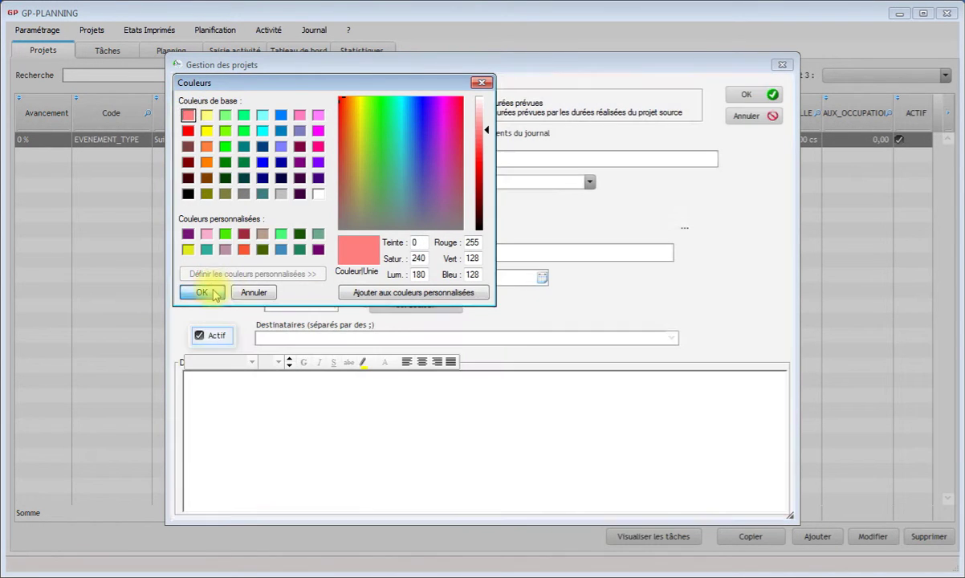
{"action": "left_click", "coordinate": [215, 295]}
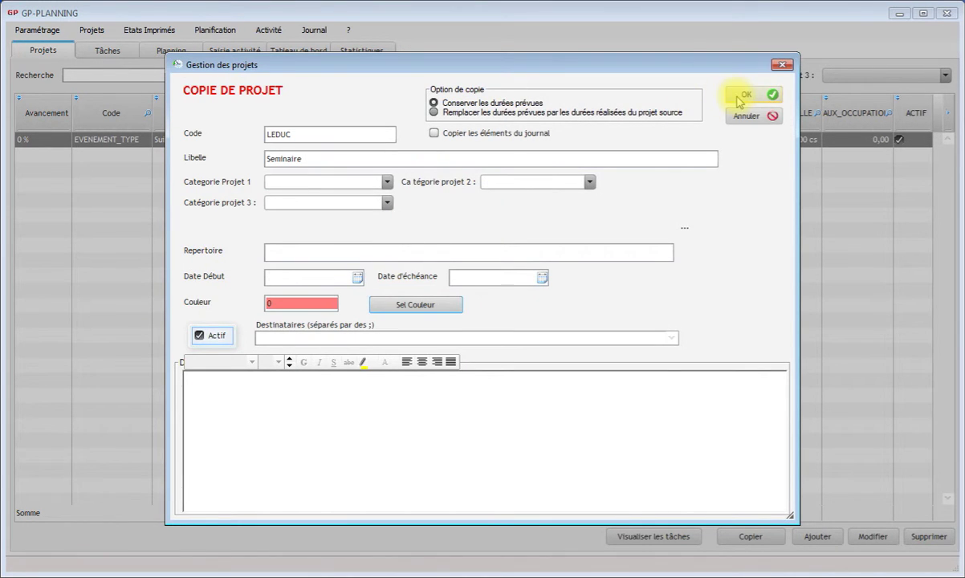
{"action": "left_click", "coordinate": [434, 134]}
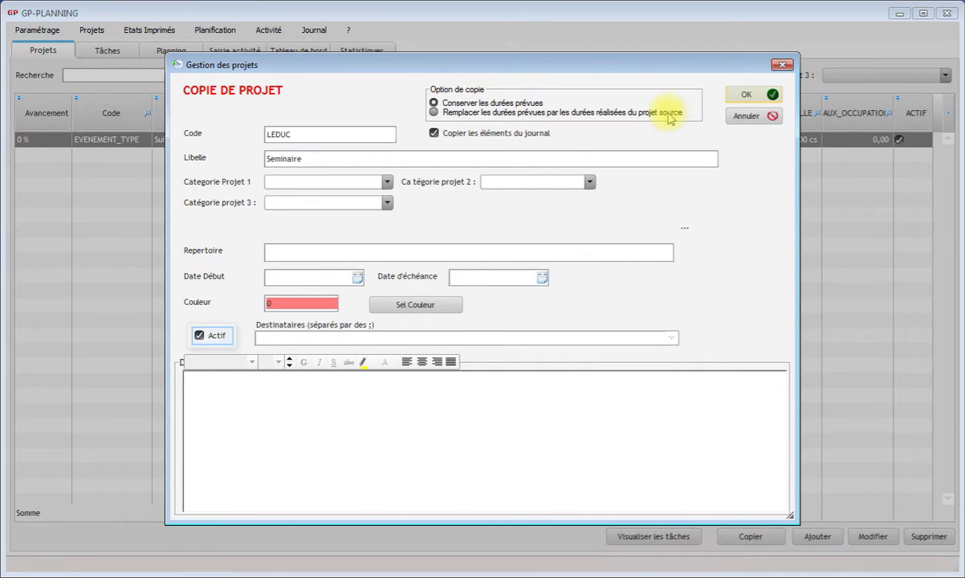
{"action": "key", "text": "Return"}
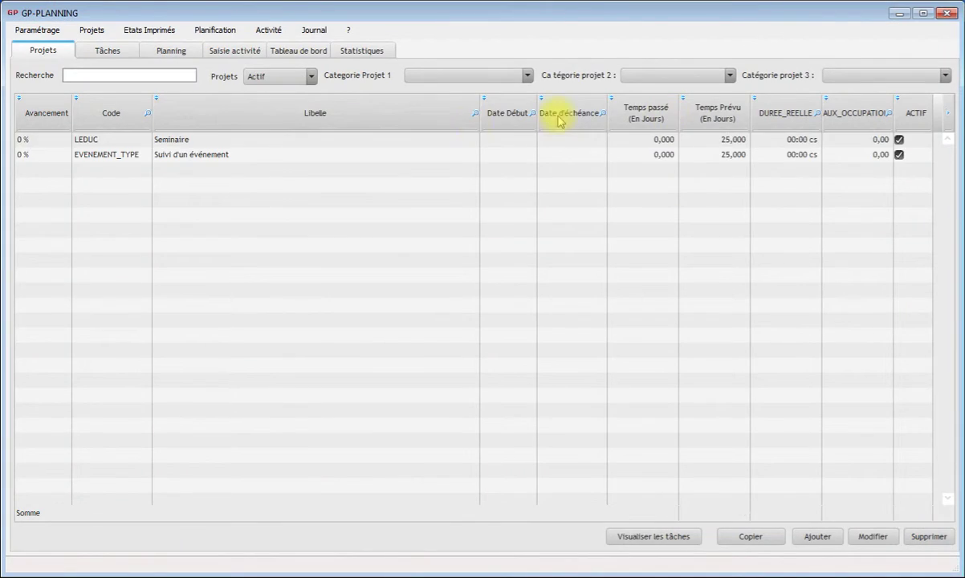
Open the Seminaire project's tasks and schedule them automatically, calculating the start date from a project end date of 31/10/2016.
{"action": "left_click", "coordinate": [103, 144]}
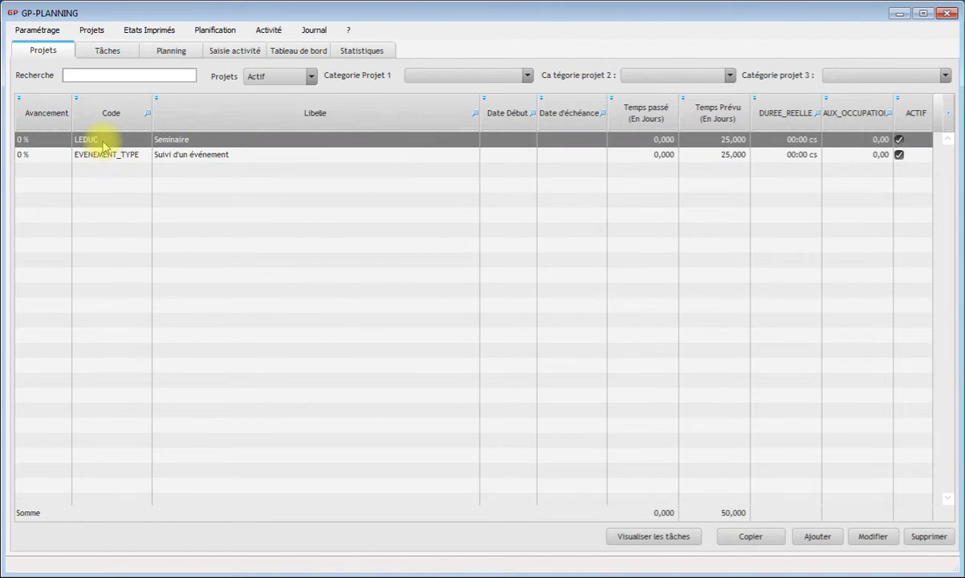
{"action": "right_click", "coordinate": [103, 144]}
{"action": "left_click", "coordinate": [149, 143]}
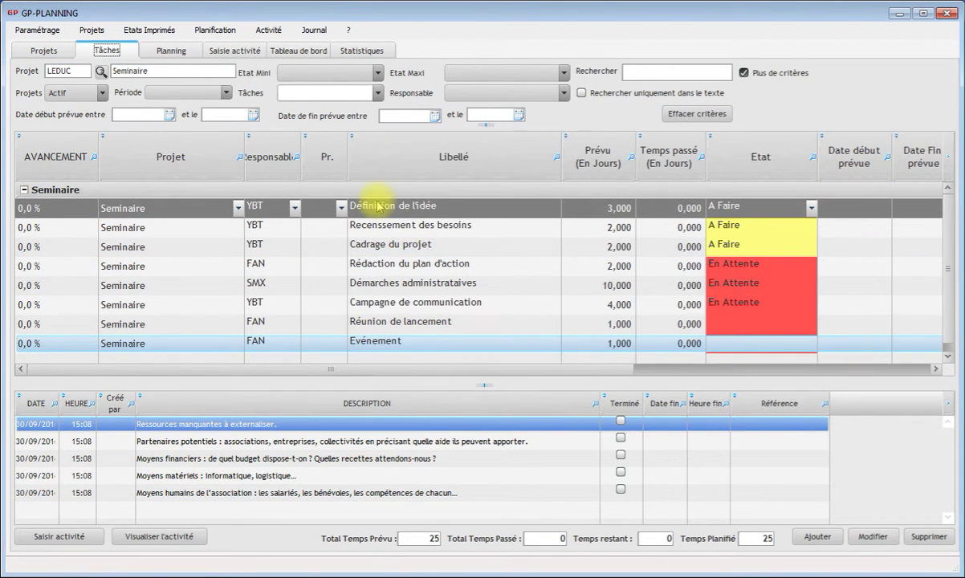
{"action": "left_click", "coordinate": [91, 30]}
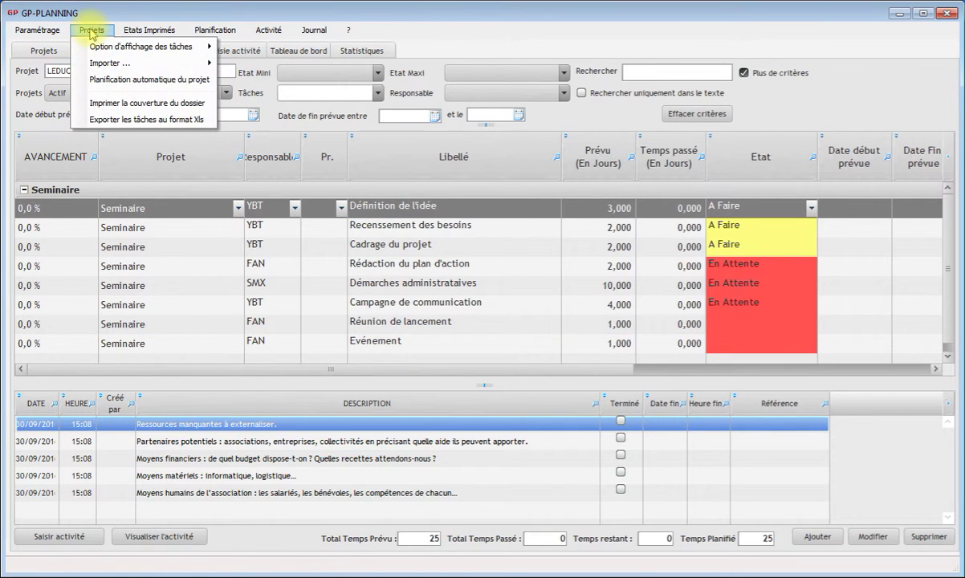
{"action": "left_click", "coordinate": [109, 81]}
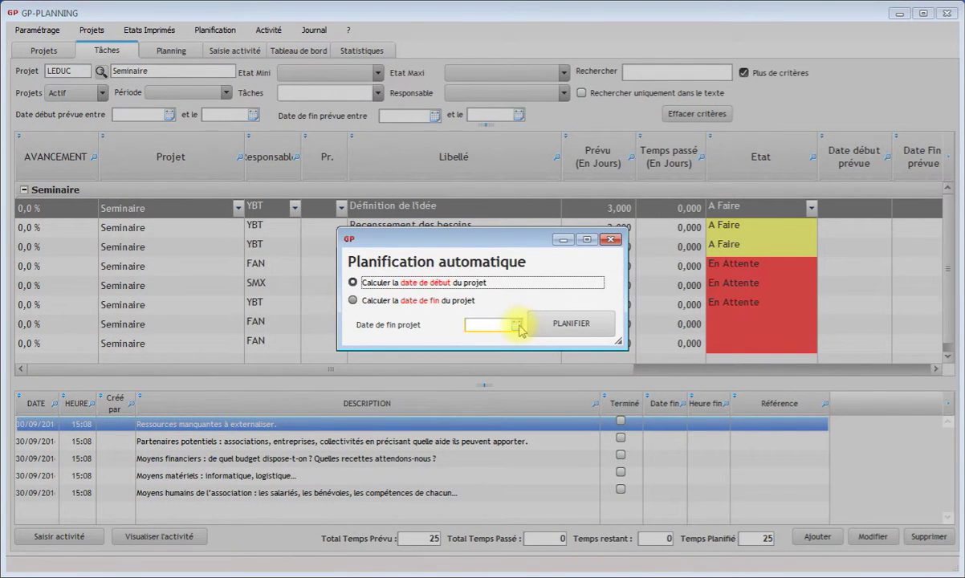
{"action": "left_click", "coordinate": [518, 325]}
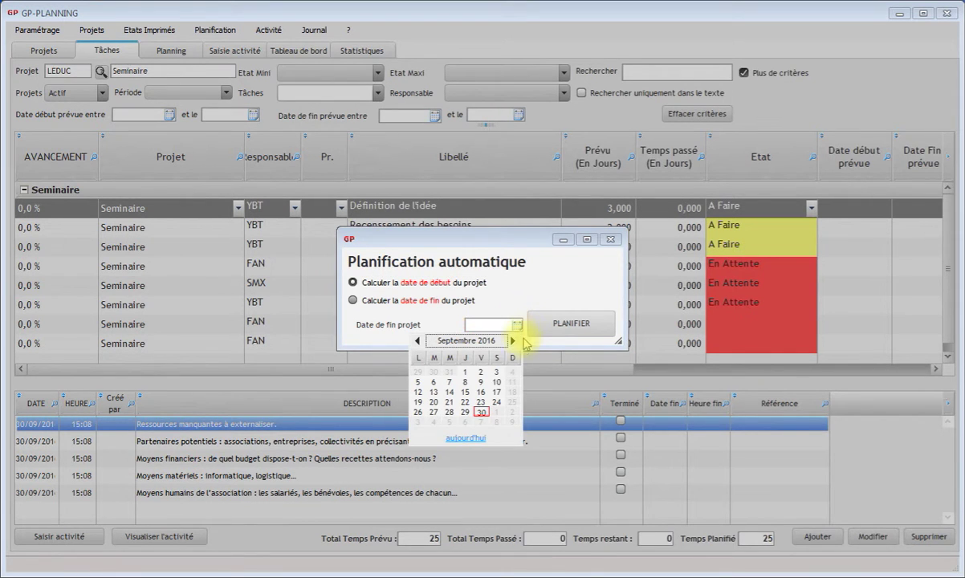
{"action": "left_click", "coordinate": [513, 341]}
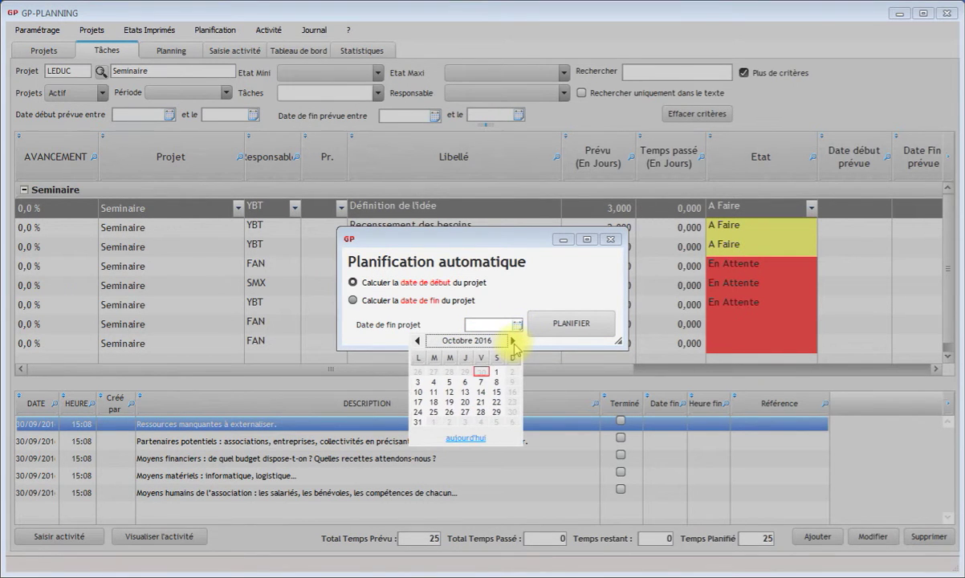
{"action": "left_click", "coordinate": [418, 424]}
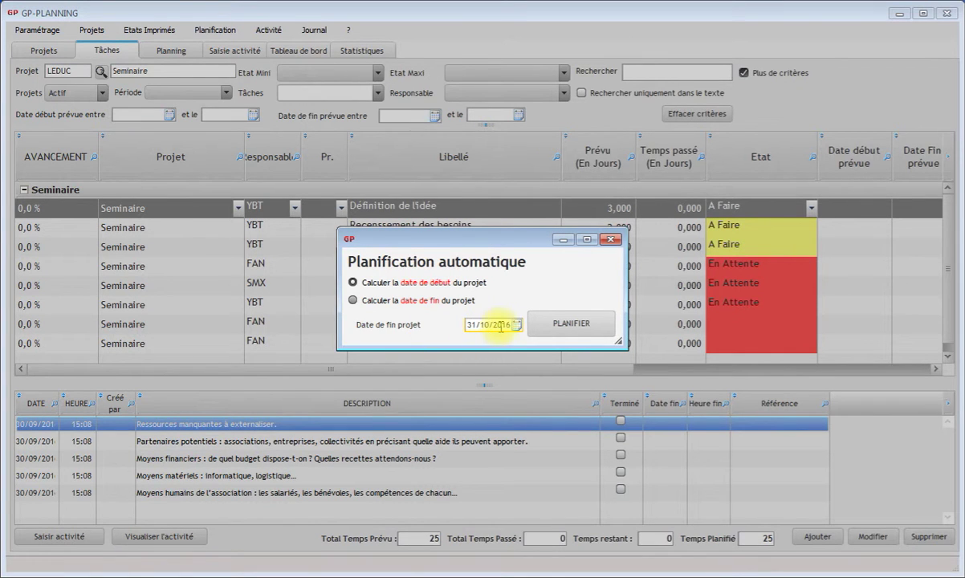
{"action": "left_click", "coordinate": [557, 328]}
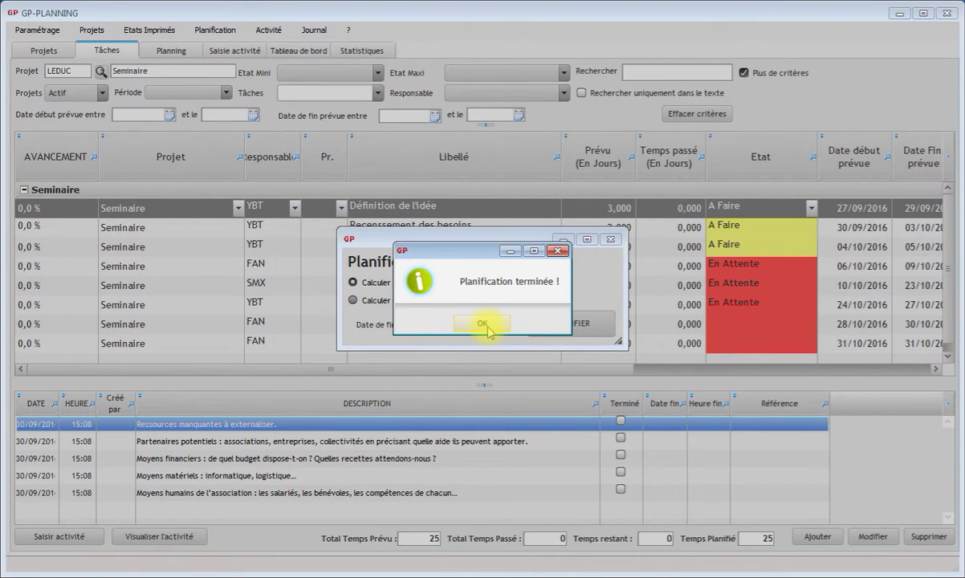
{"action": "left_click", "coordinate": [484, 323]}
{"action": "left_click", "coordinate": [611, 238]}
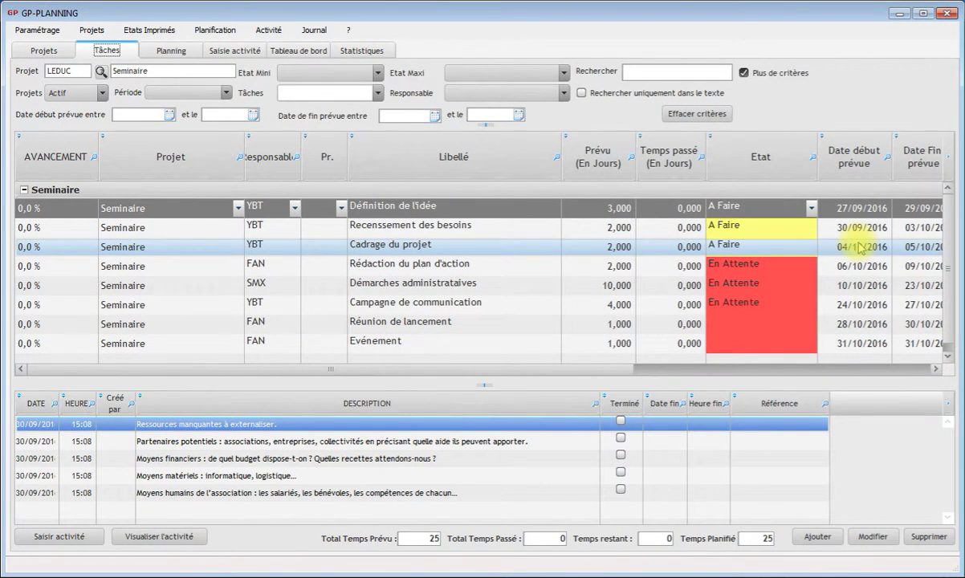
View the Seminaire schedule as a project planning, with the displayed period matched to its tasks.
{"action": "left_click", "coordinate": [165, 54]}
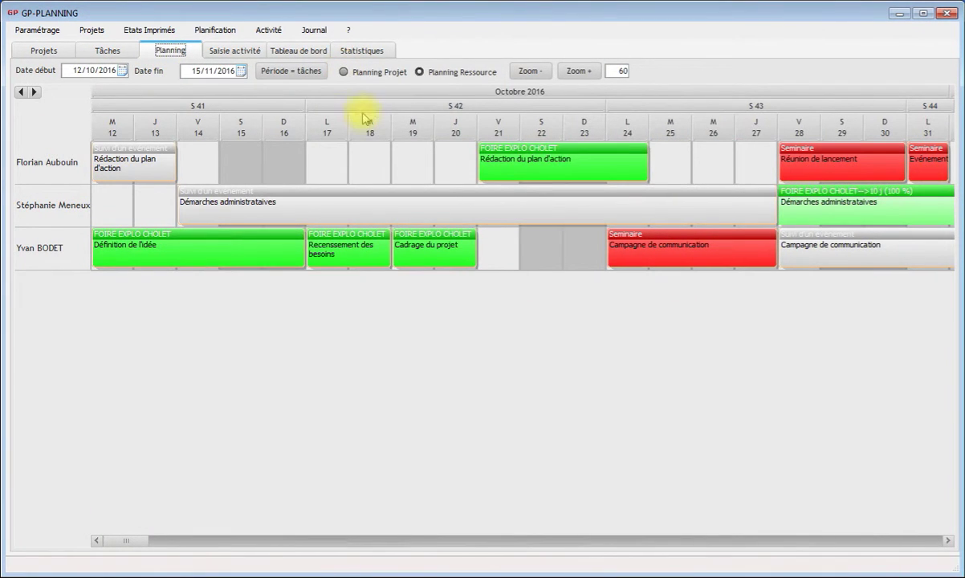
{"action": "left_click", "coordinate": [376, 73]}
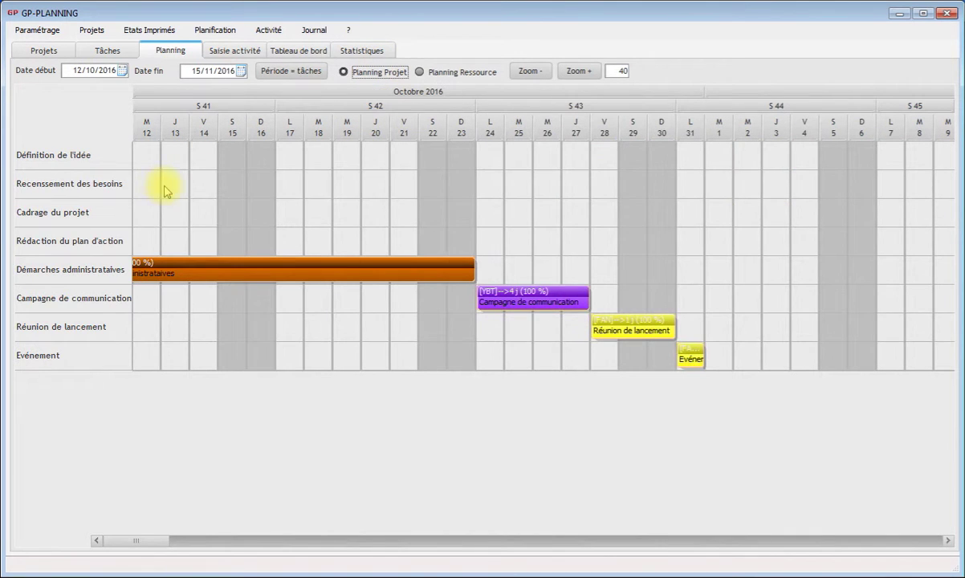
{"action": "left_click", "coordinate": [295, 71]}
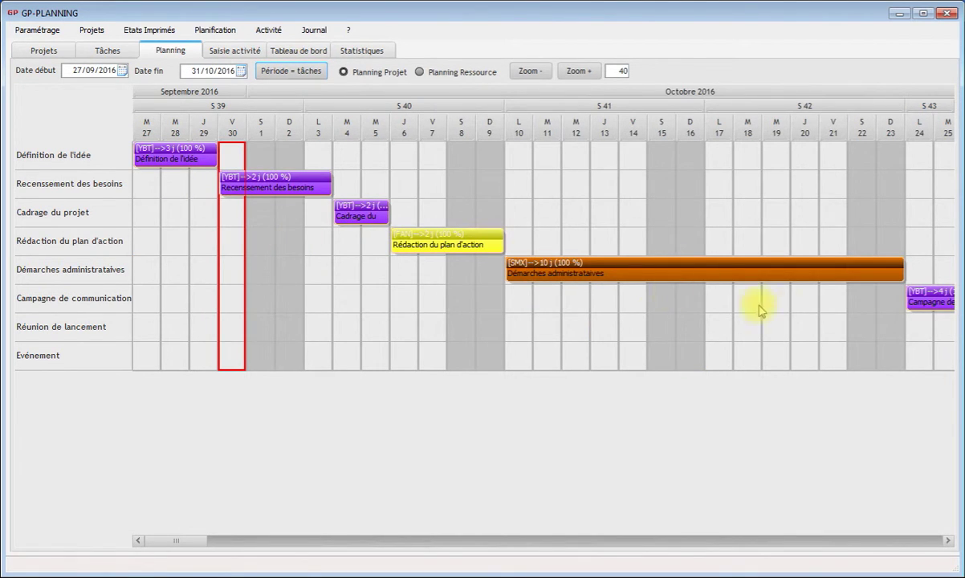
Start another copy of the EVENEMENT_TYPE project with the code FOIREEXPO and the label "Foire expo".
{"action": "left_click", "coordinate": [47, 53]}
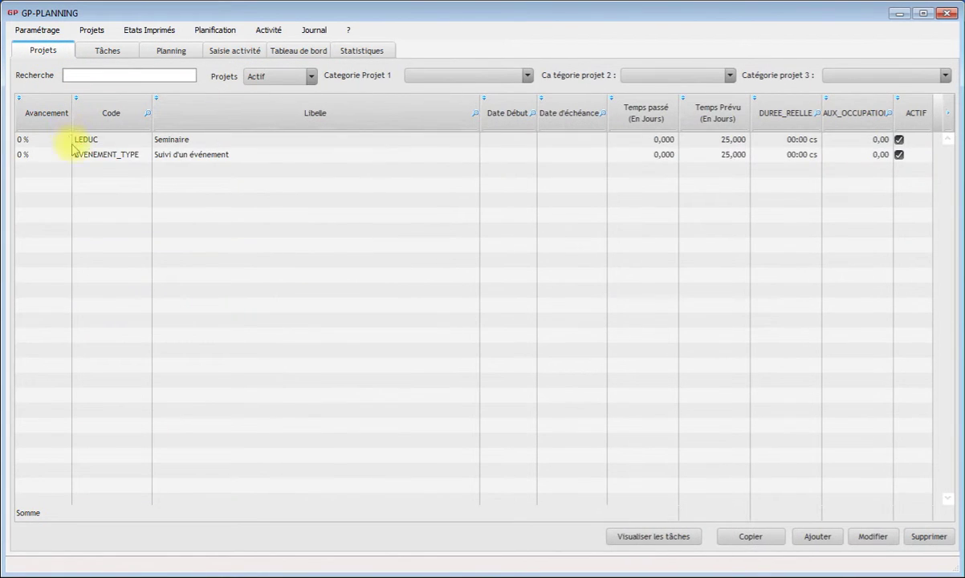
{"action": "left_click", "coordinate": [88, 155]}
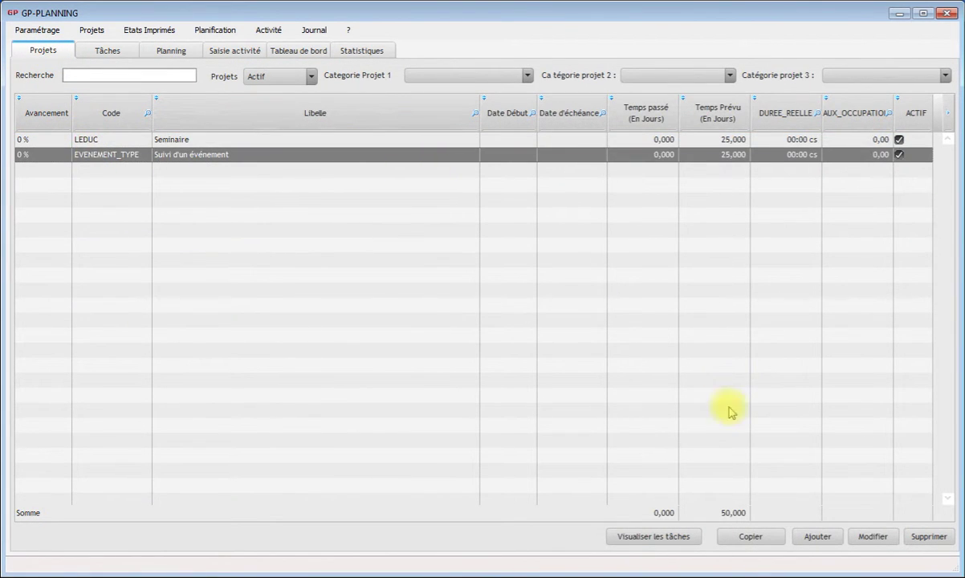
{"action": "left_click", "coordinate": [750, 537]}
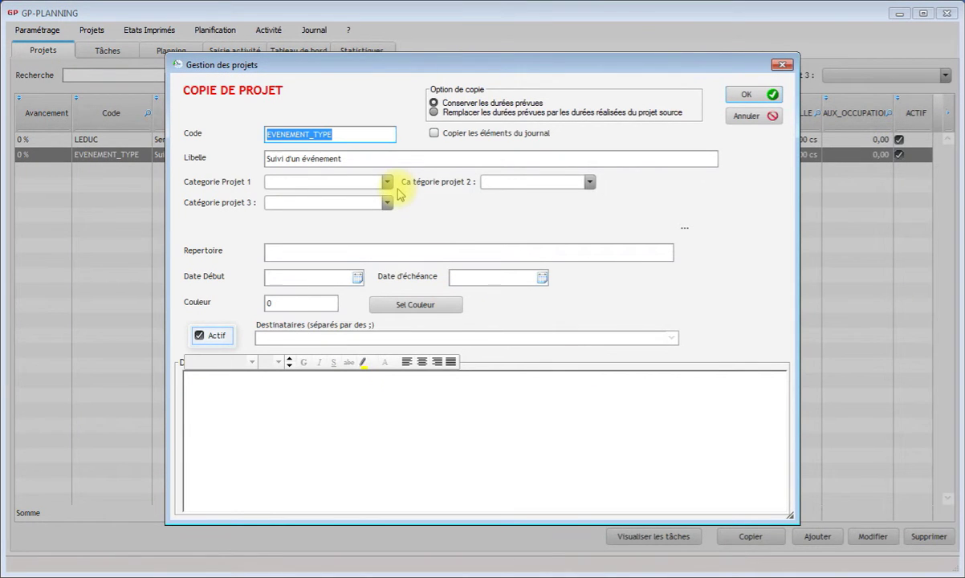
{"action": "type", "text": "D"}
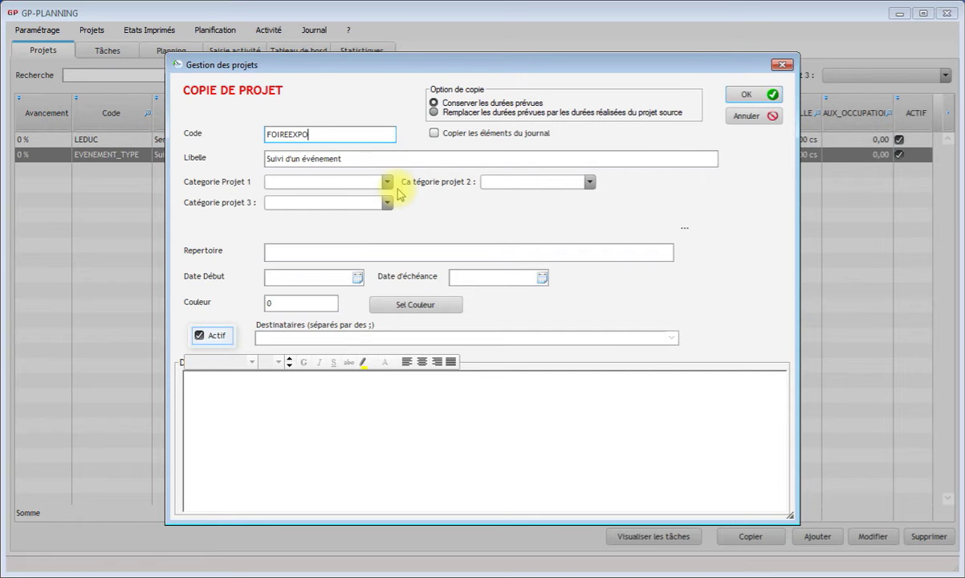
{"action": "left_click", "coordinate": [370, 155]}
{"action": "double_click", "coordinate": [370, 155]}
{"action": "type", "text": "Foire expo"}
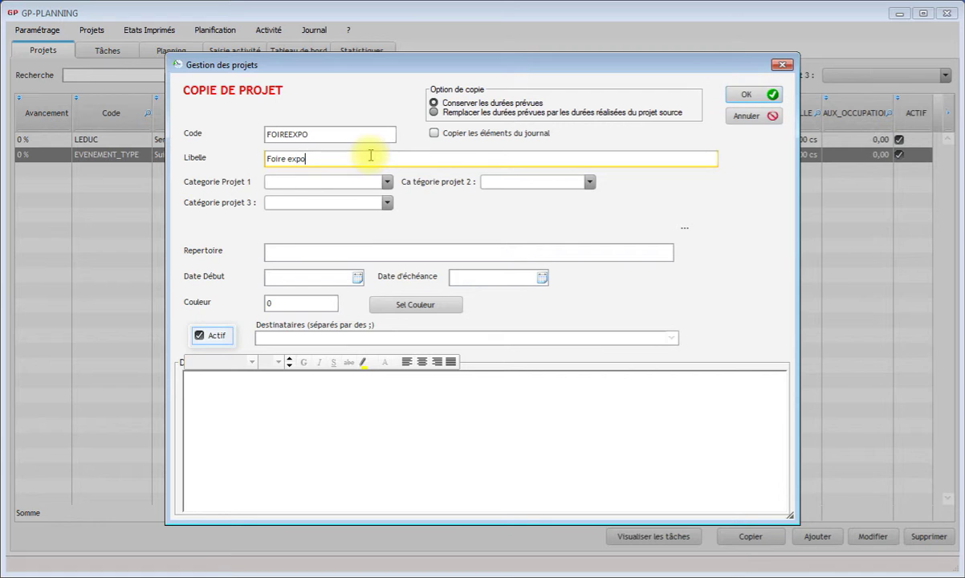
Include the journal elements in the Foire expo copy, give it a light green colour (128, 255, 128), and create the project.
{"action": "left_click", "coordinate": [434, 132]}
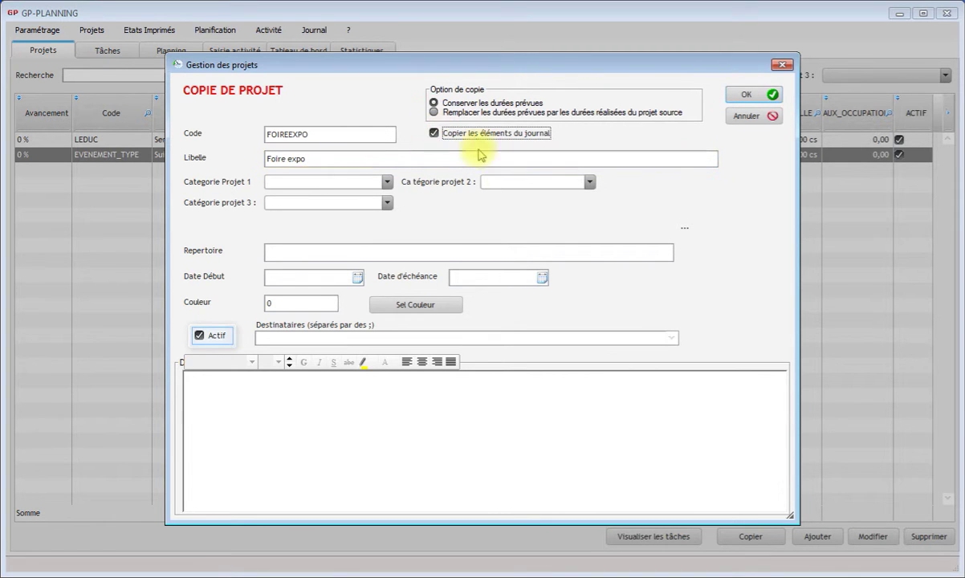
{"action": "left_click", "coordinate": [406, 300]}
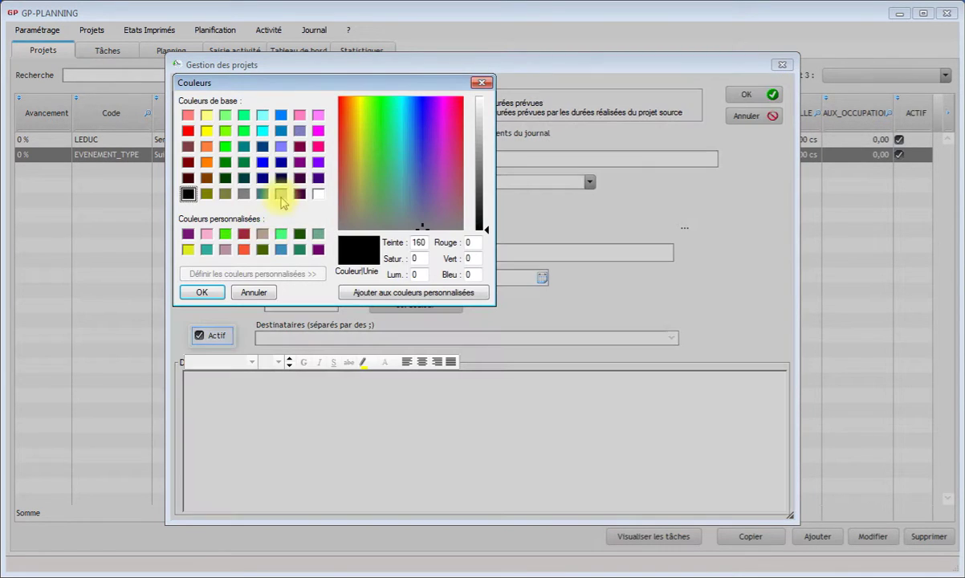
{"action": "left_click", "coordinate": [225, 115]}
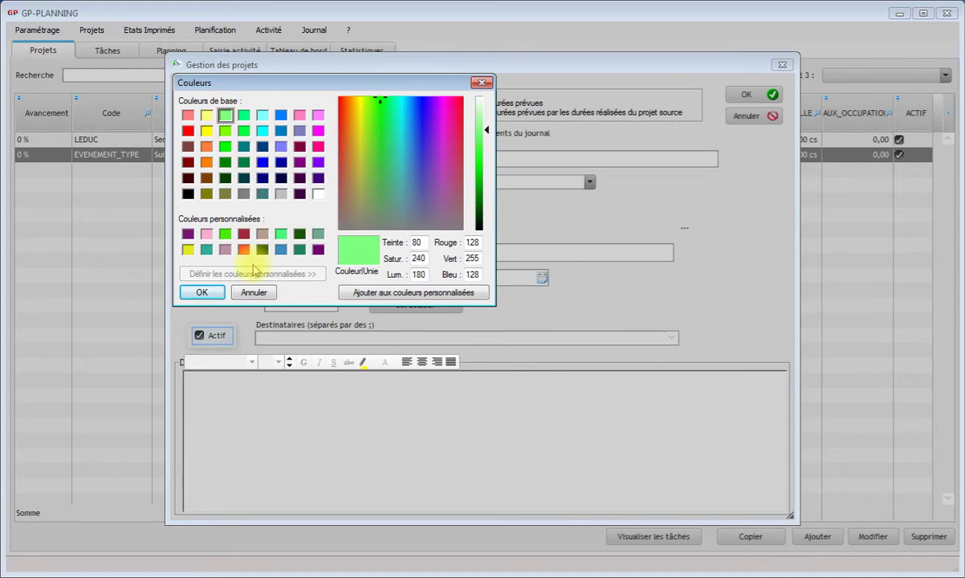
{"action": "left_click", "coordinate": [201, 292]}
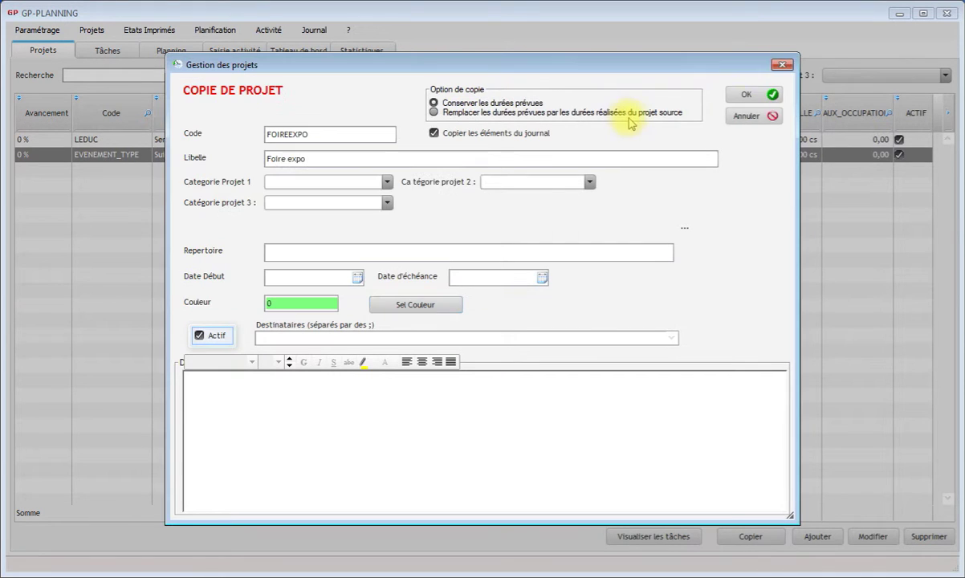
{"action": "left_click", "coordinate": [731, 101]}
Open the task list of the FOIREEXPO project.
{"action": "left_click", "coordinate": [120, 142]}
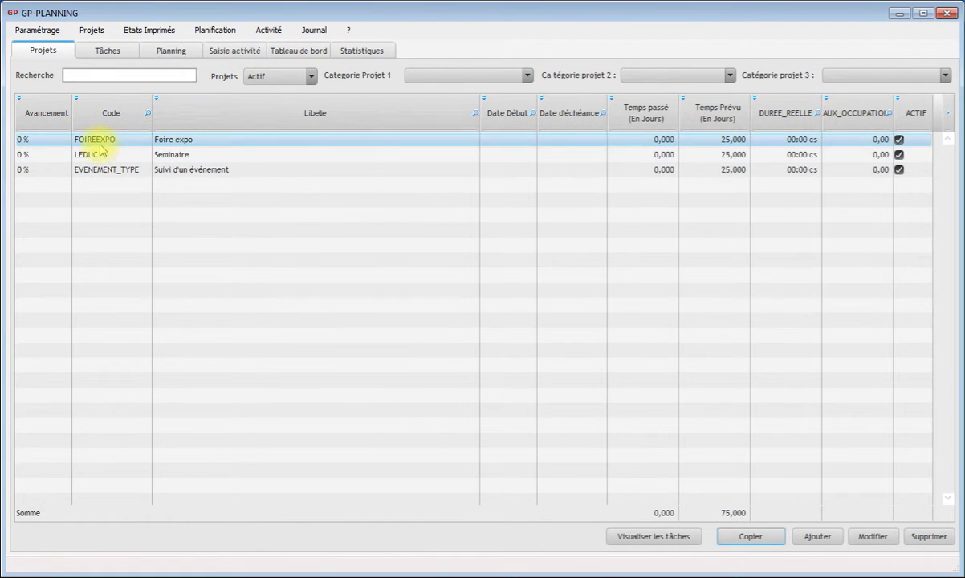
{"action": "left_click", "coordinate": [100, 143]}
{"action": "right_click", "coordinate": [101, 143]}
{"action": "left_click", "coordinate": [131, 151]}
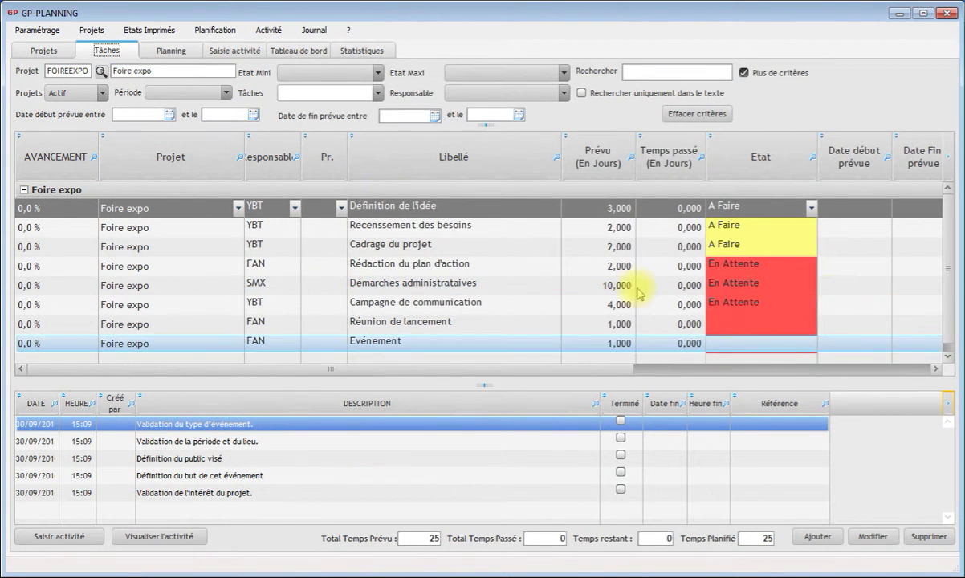
Schedule the Foire expo project automatically, calculating its start date from a project end date of 15/11/2016.
{"action": "left_click", "coordinate": [91, 30]}
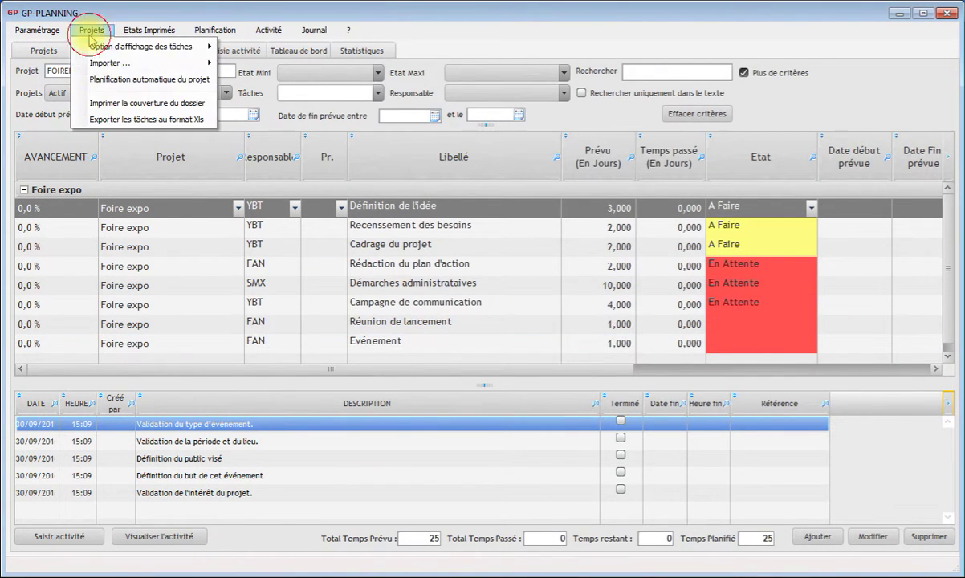
{"action": "left_click", "coordinate": [98, 79]}
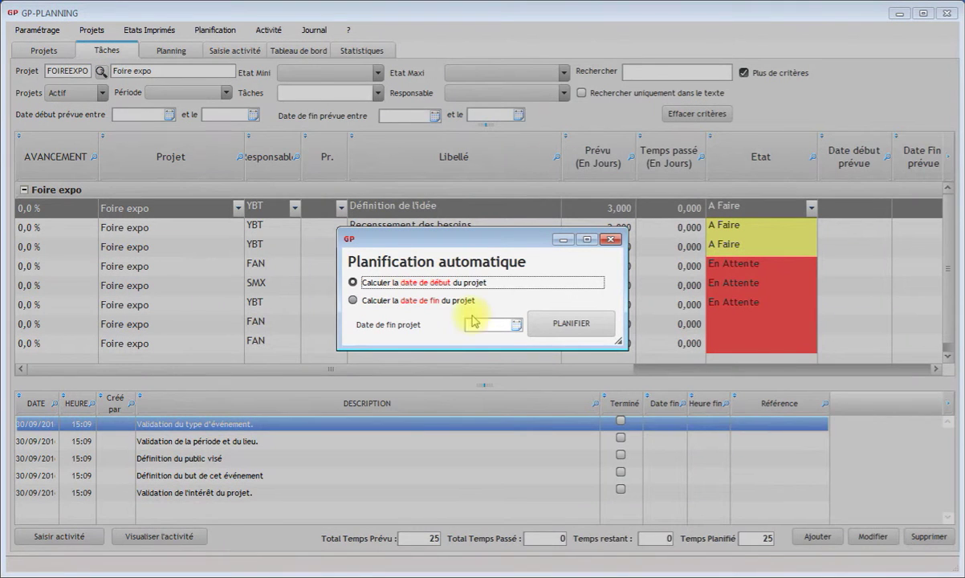
{"action": "left_click", "coordinate": [516, 325]}
{"action": "left_click", "coordinate": [512, 341]}
{"action": "left_click", "coordinate": [512, 340]}
{"action": "left_click", "coordinate": [433, 392]}
{"action": "left_click", "coordinate": [567, 321]}
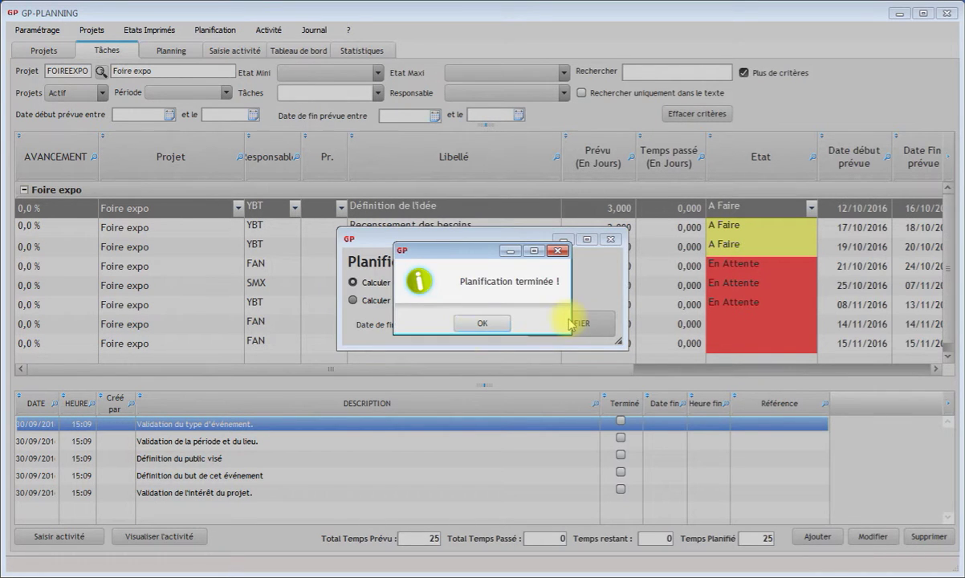
{"action": "left_click", "coordinate": [480, 322]}
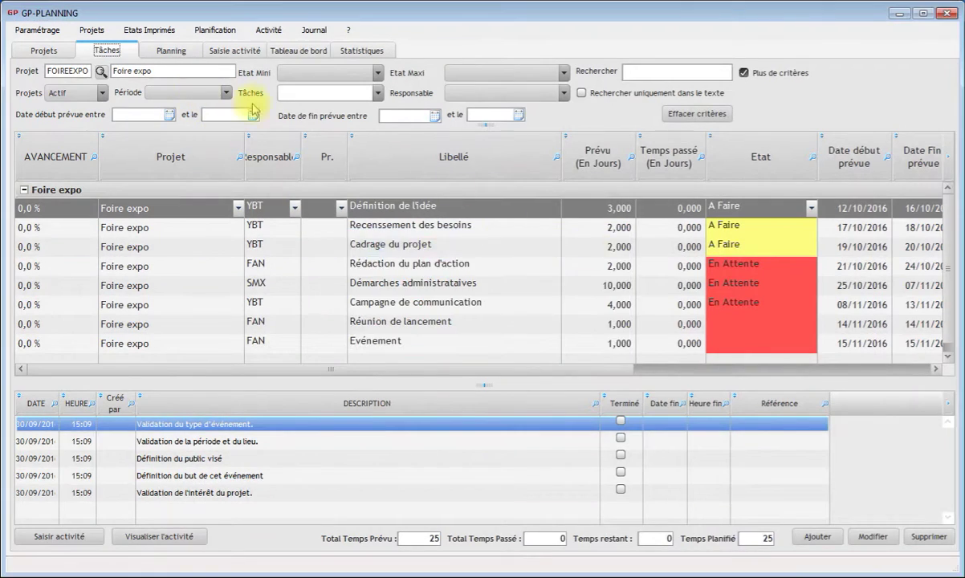
Show the planning by resource and move the Foire expo task "Démarches administrataives" to start on 28/10/2016.
{"action": "left_click", "coordinate": [175, 50]}
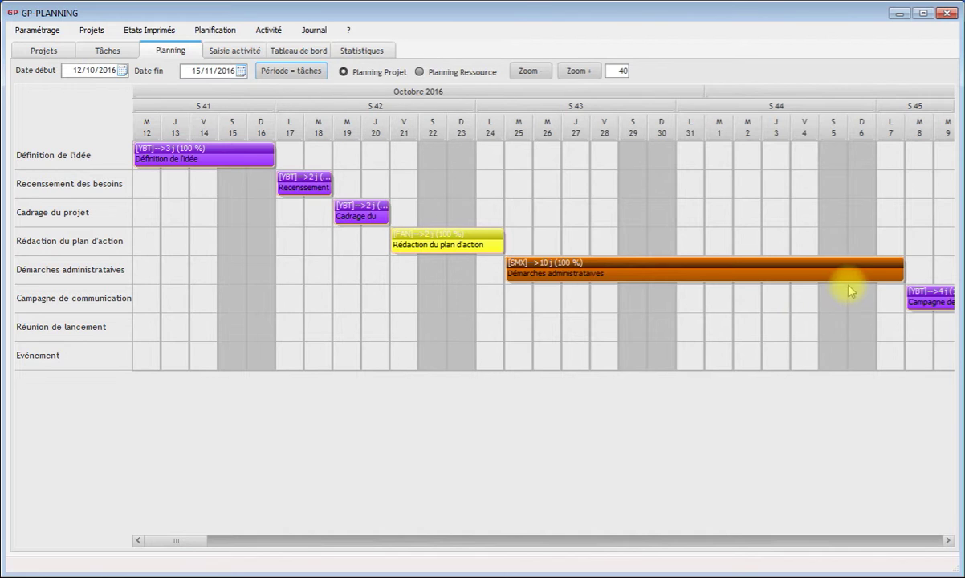
{"action": "left_click", "coordinate": [419, 72]}
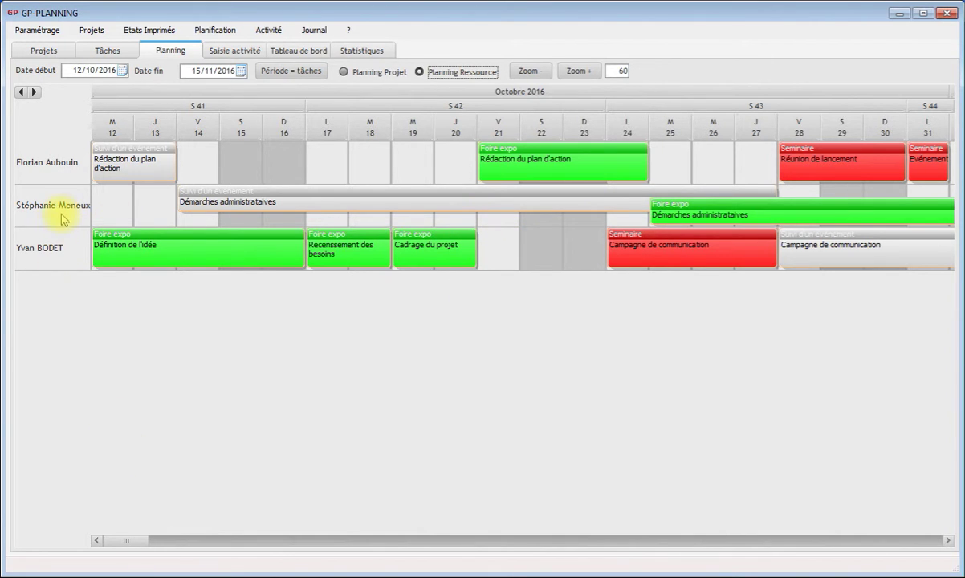
{"action": "left_click_drag", "start_coordinate": [140, 546], "coordinate": [168, 539]}
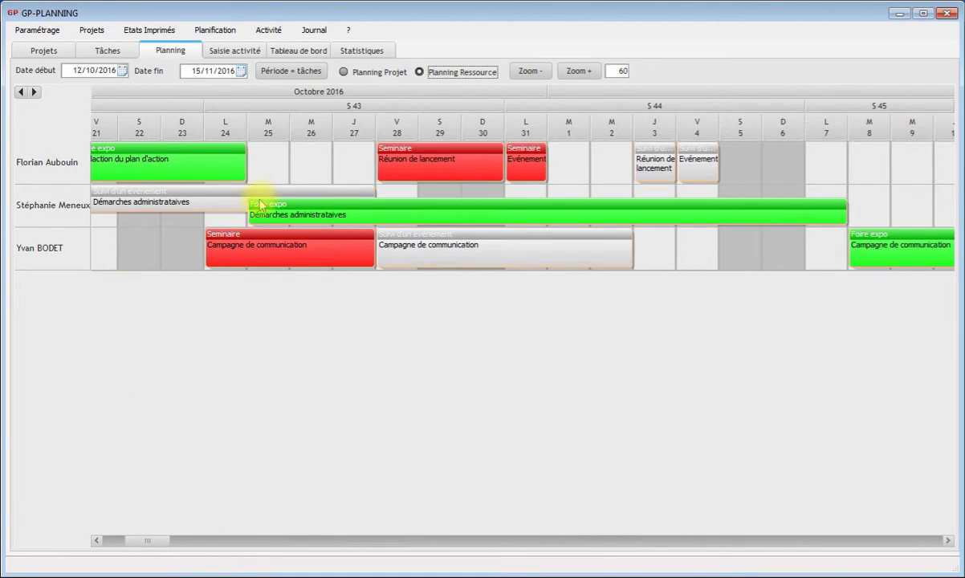
{"action": "mouse_move", "coordinate": [315, 204]}
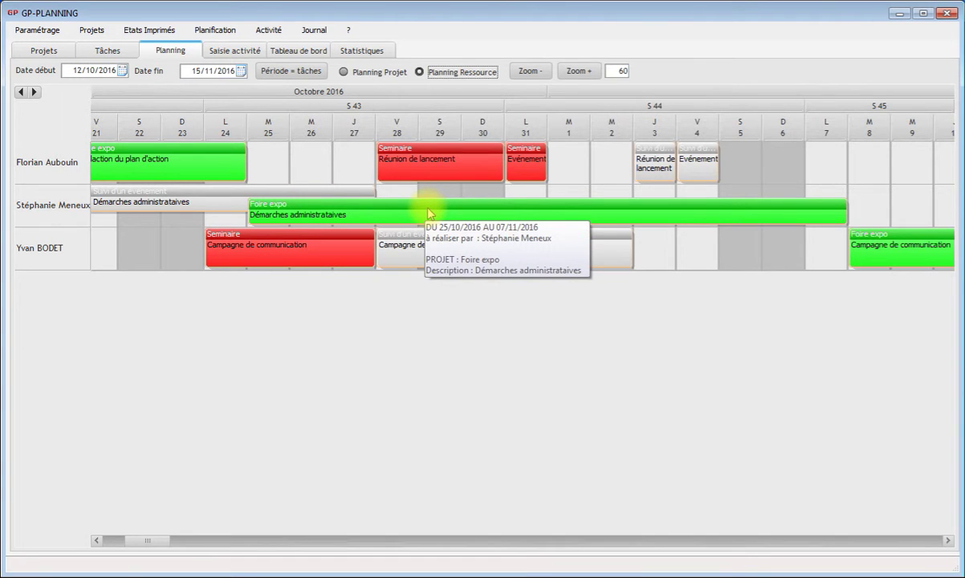
{"action": "left_click_drag", "start_coordinate": [430, 213], "coordinate": [534, 191]}
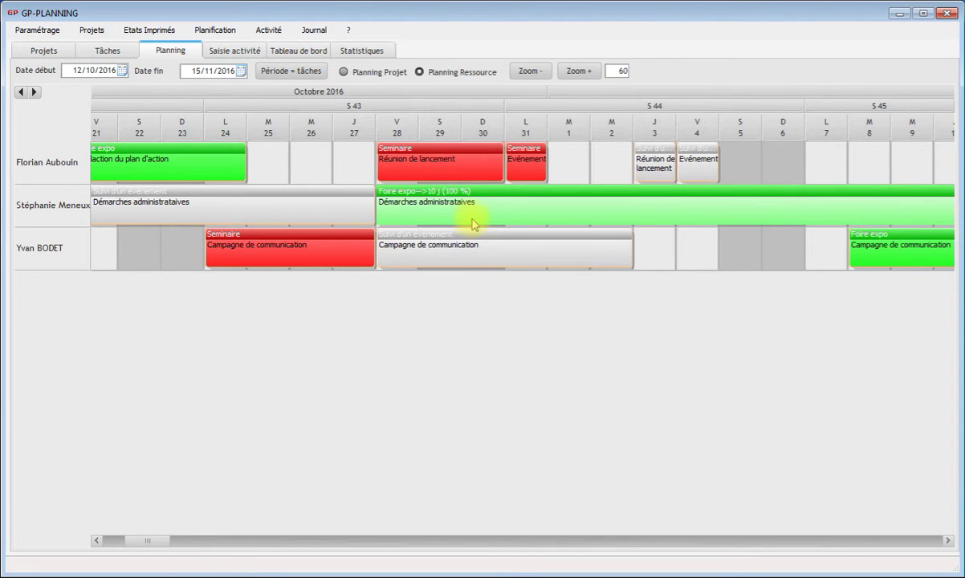
Check the planned dates in the Foire expo task list and return to the list of projects.
{"action": "left_click", "coordinate": [107, 51]}
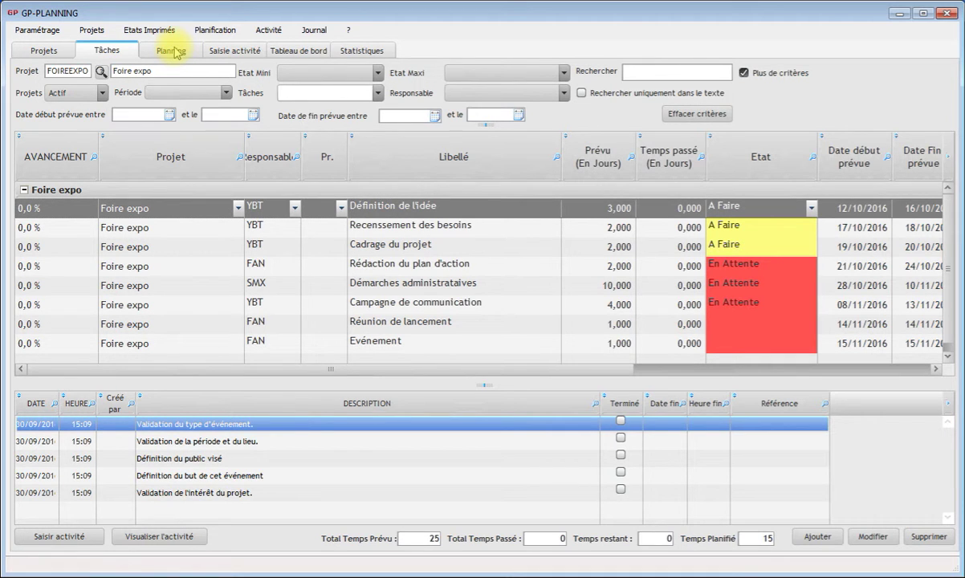
{"action": "left_click", "coordinate": [46, 53]}
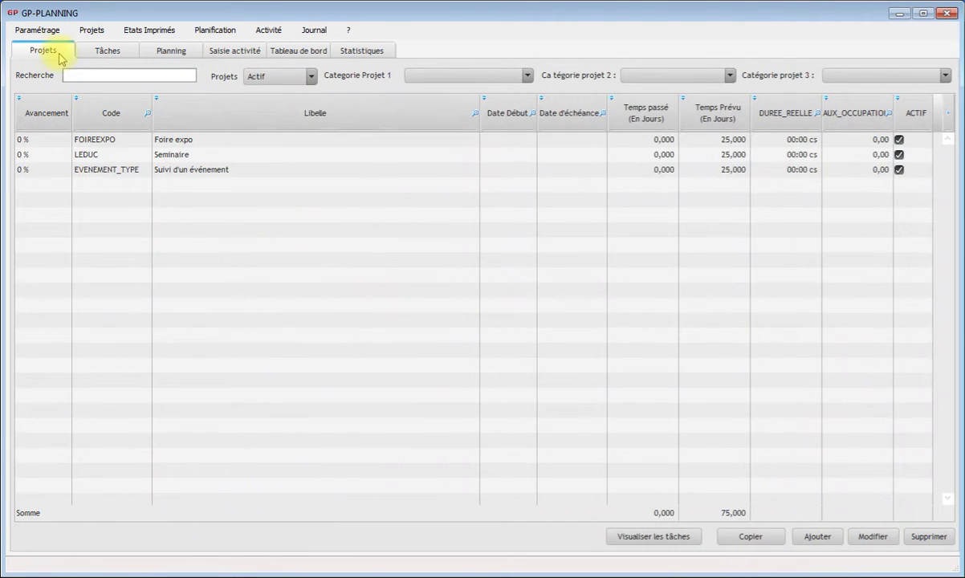